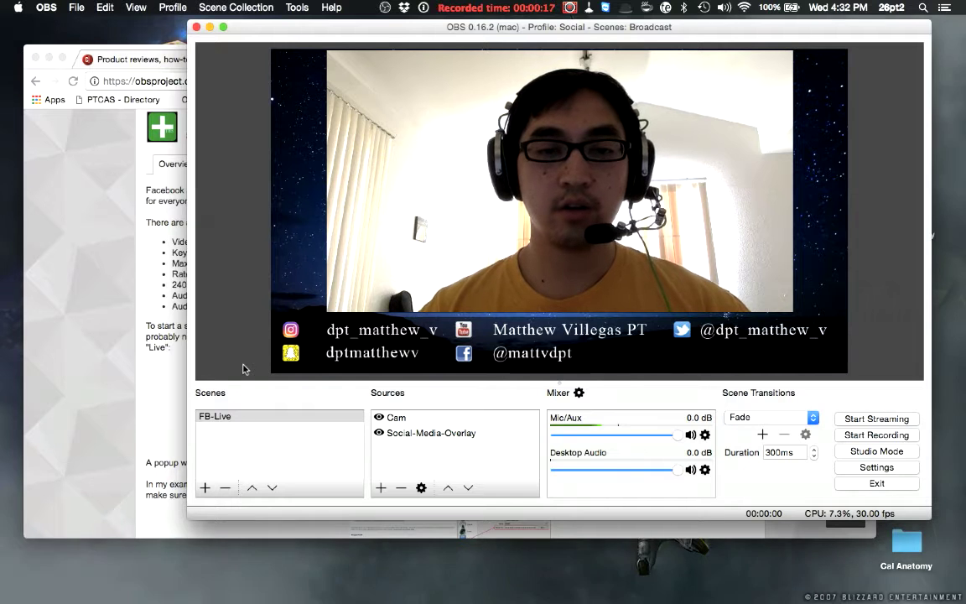
{"action": "left_click", "coordinate": [239, 450]}
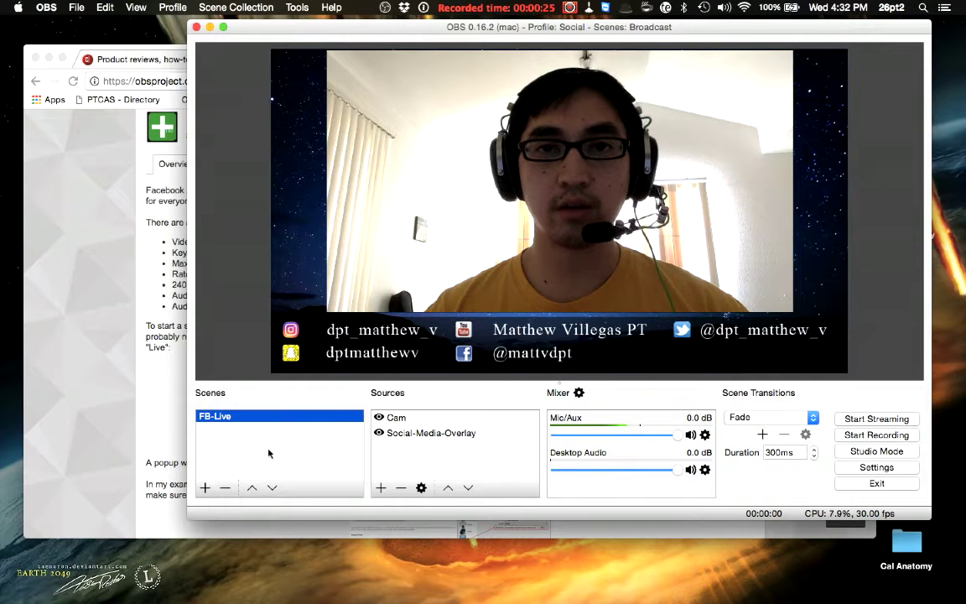
{"action": "left_click", "coordinate": [243, 298]}
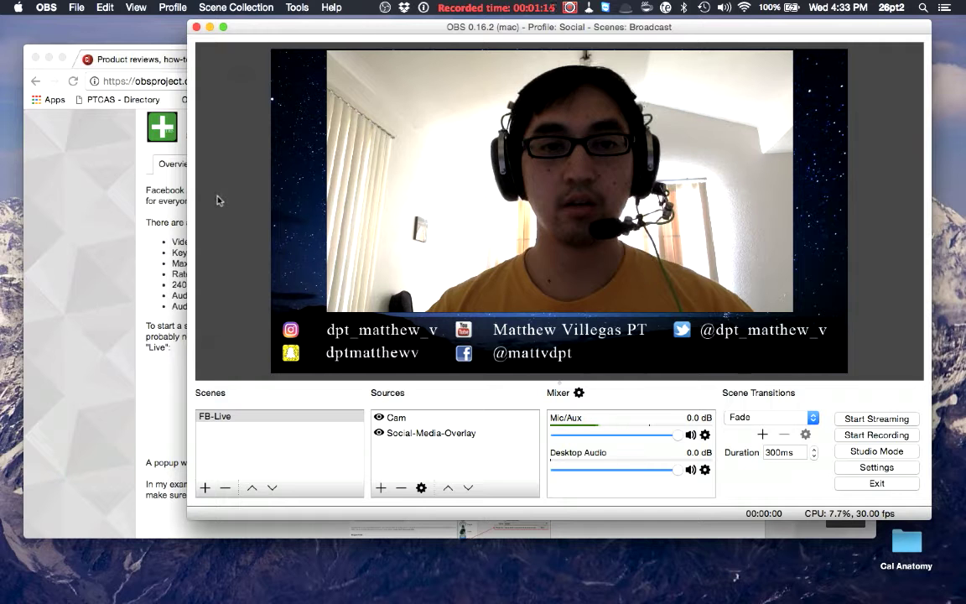
Review the base canvas resolution options in the video settings and close the settings without saving
{"action": "left_click", "coordinate": [39, 8]}
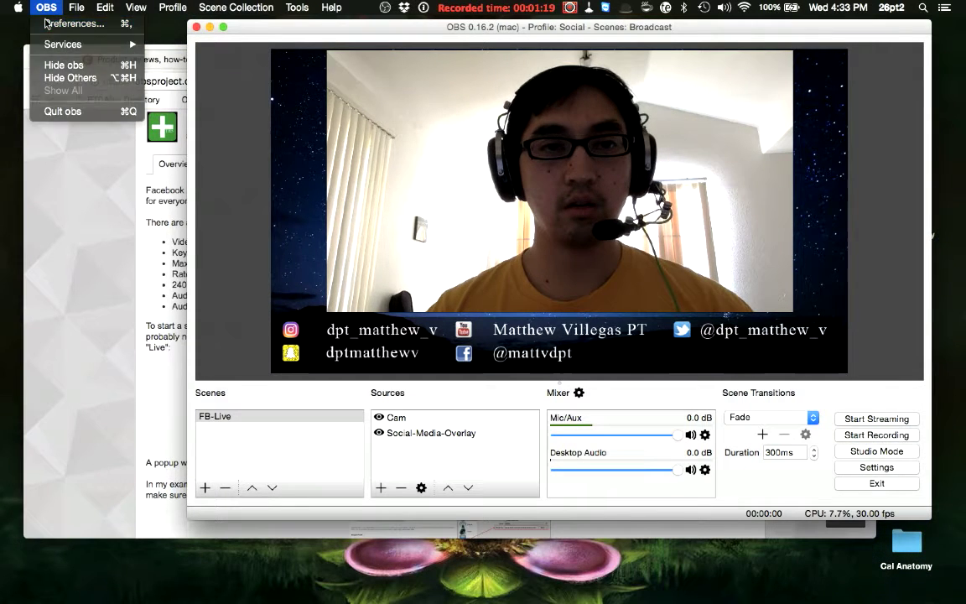
{"action": "left_click", "coordinate": [46, 22]}
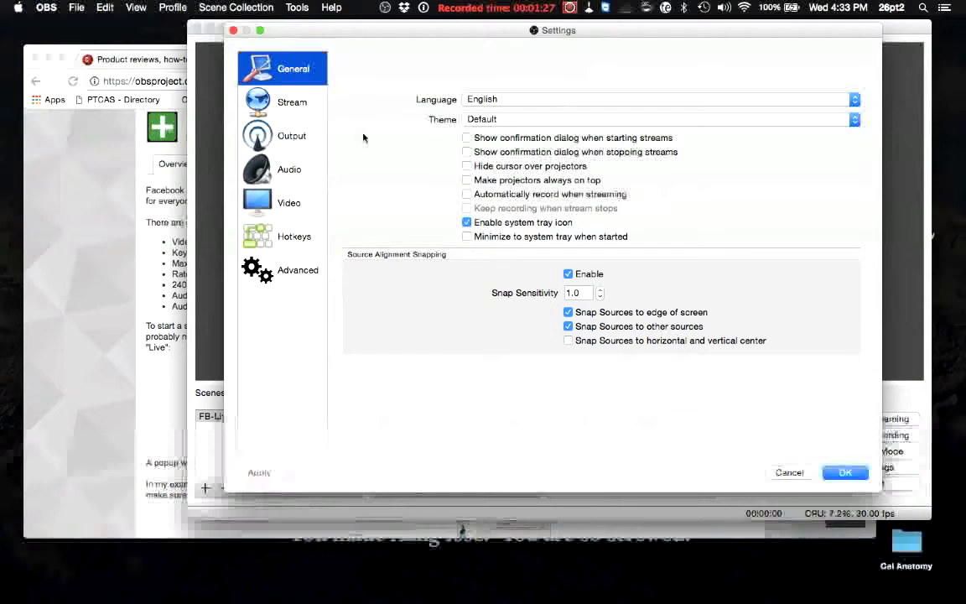
{"action": "left_click", "coordinate": [287, 203]}
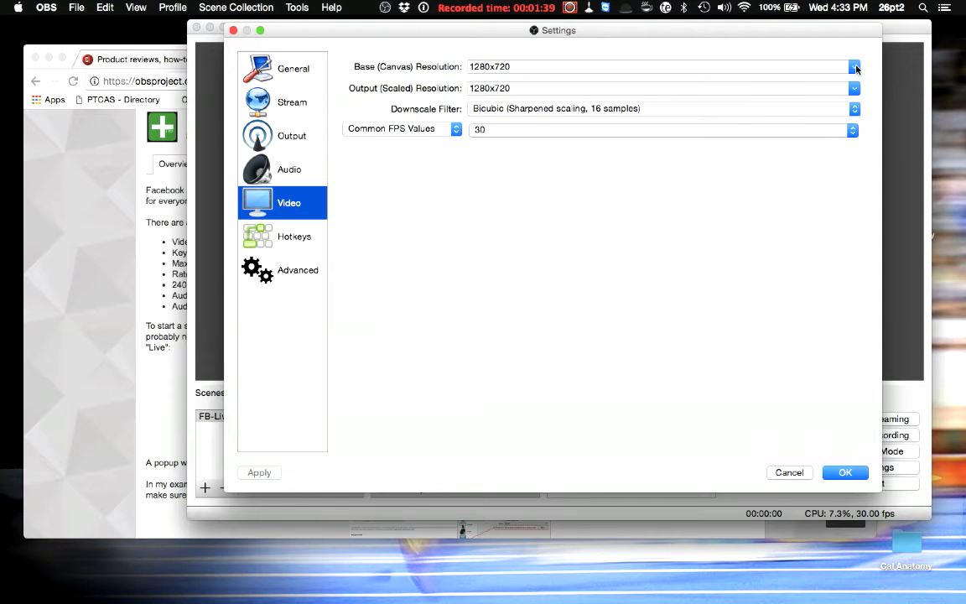
{"action": "left_click", "coordinate": [855, 67]}
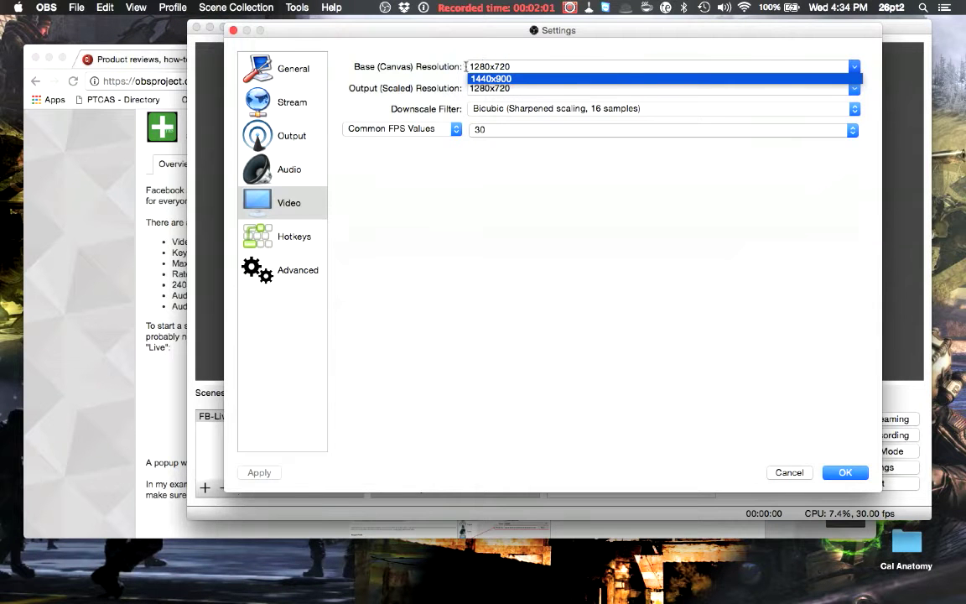
{"action": "left_click", "coordinate": [809, 44]}
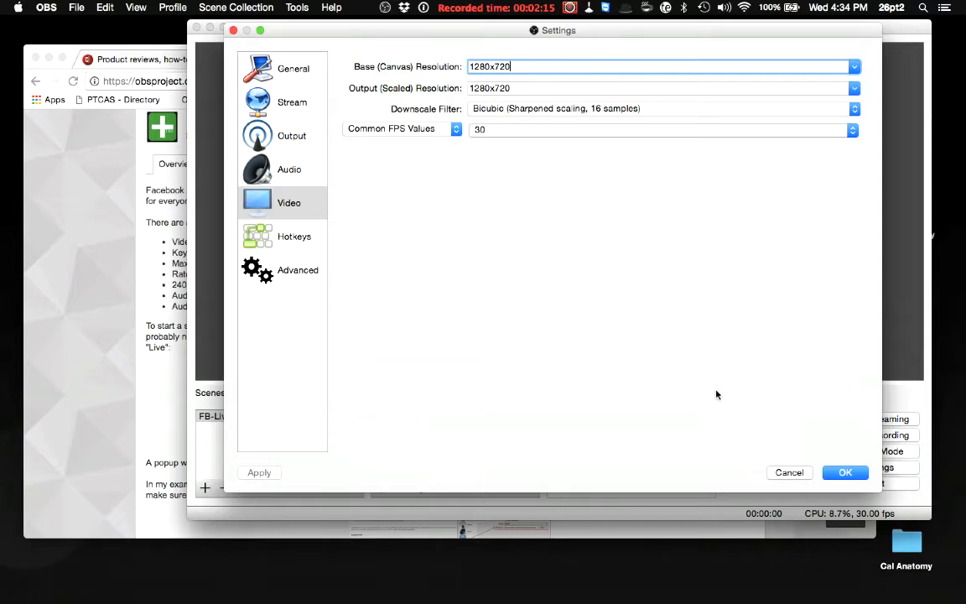
{"action": "left_click", "coordinate": [800, 475]}
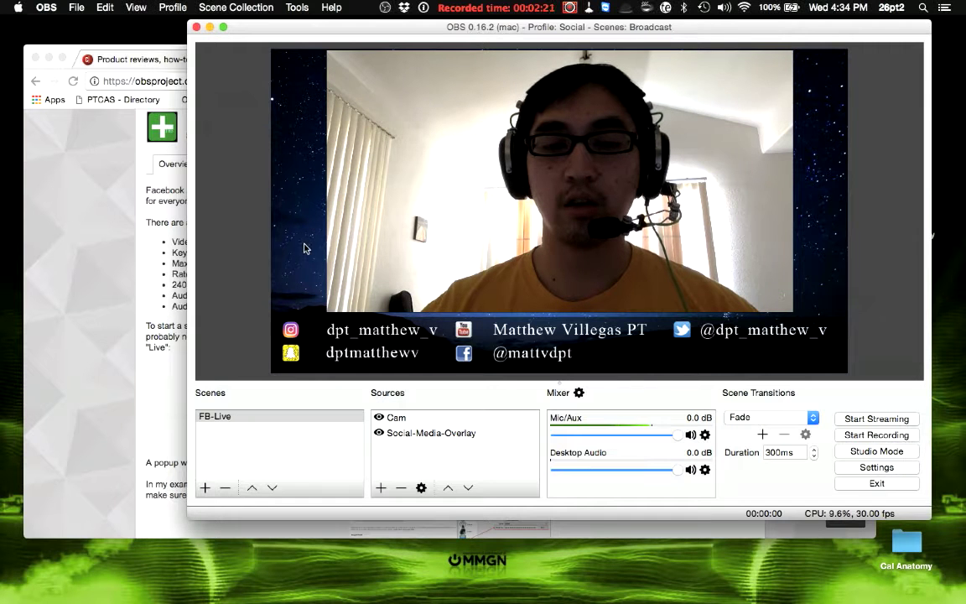
Create a new scene named Demo
{"action": "left_click", "coordinate": [292, 466]}
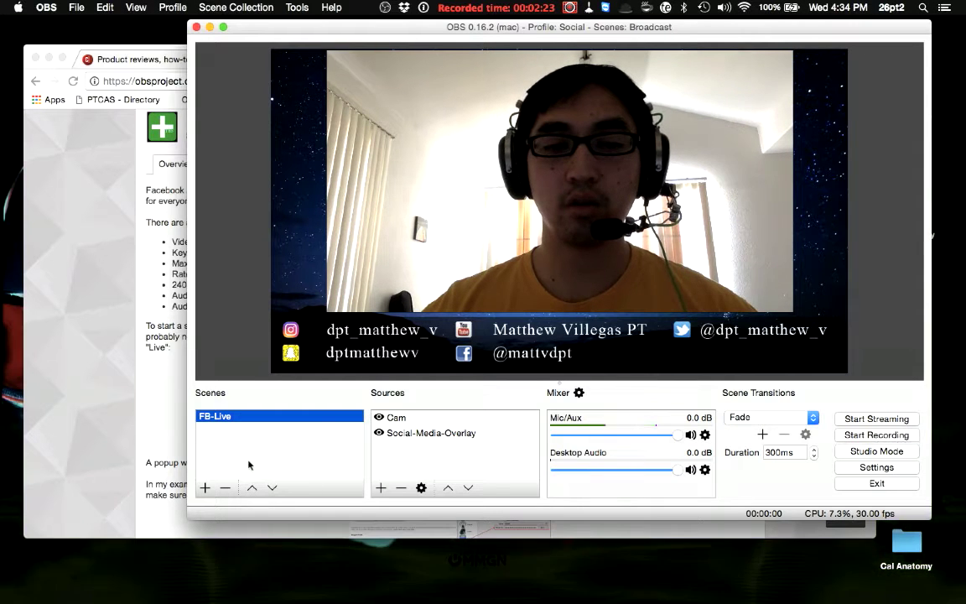
{"action": "left_click", "coordinate": [205, 488]}
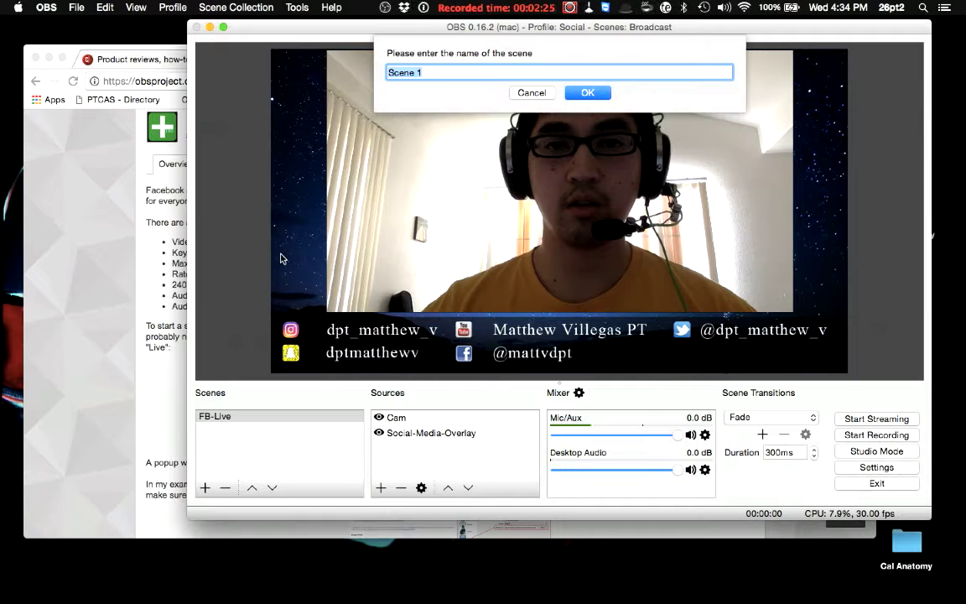
{"action": "type", "text": "Demo"}
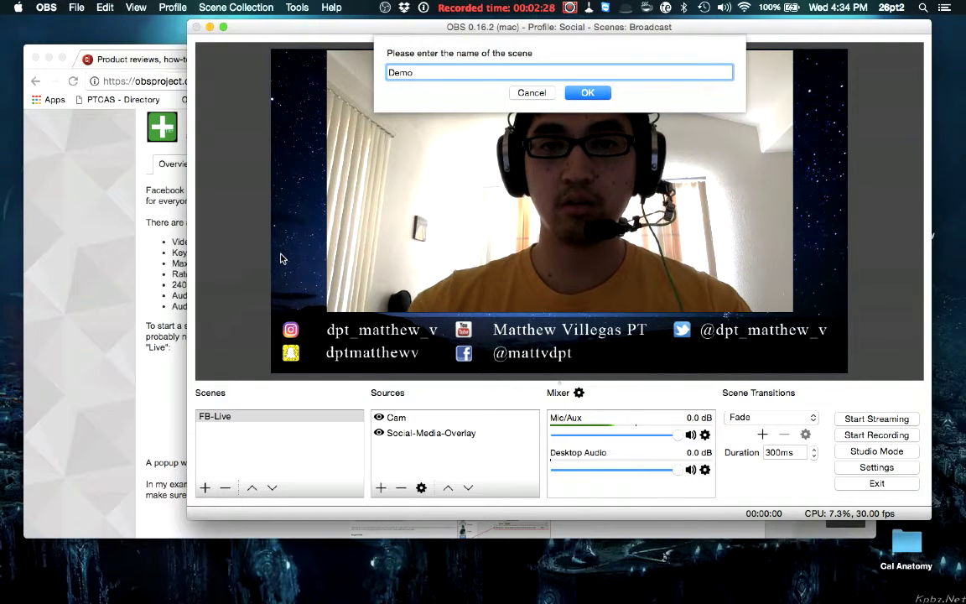
{"action": "left_click", "coordinate": [584, 94]}
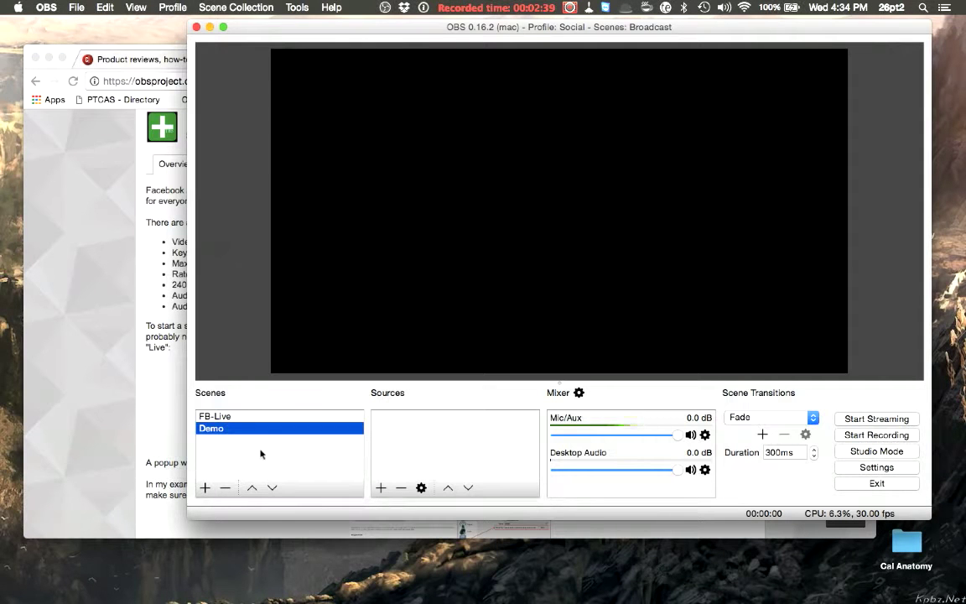
{"action": "left_click", "coordinate": [245, 304]}
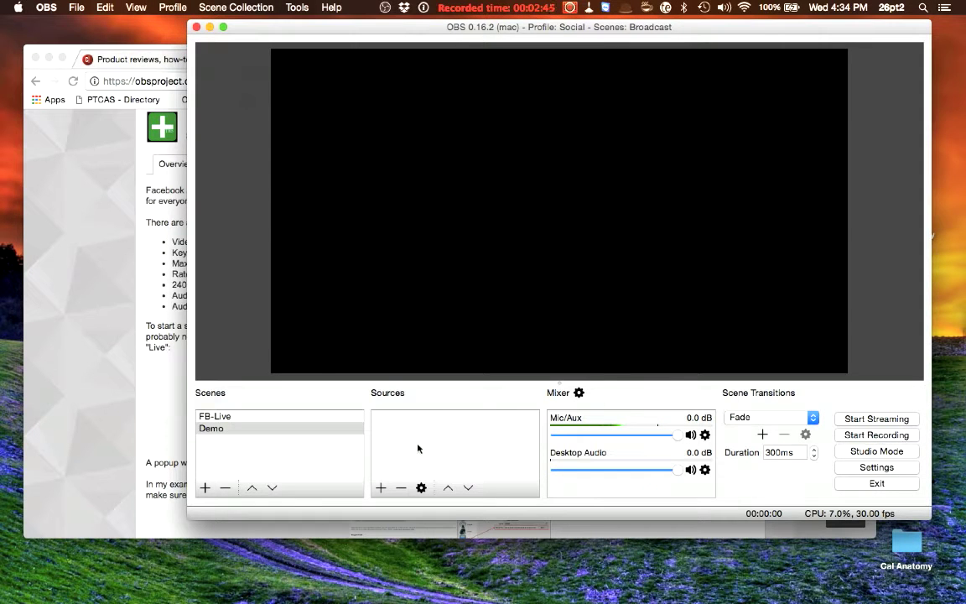
Add a new image source to the Demo scene, keeping the default name and leaving it visible
{"action": "left_click", "coordinate": [380, 488]}
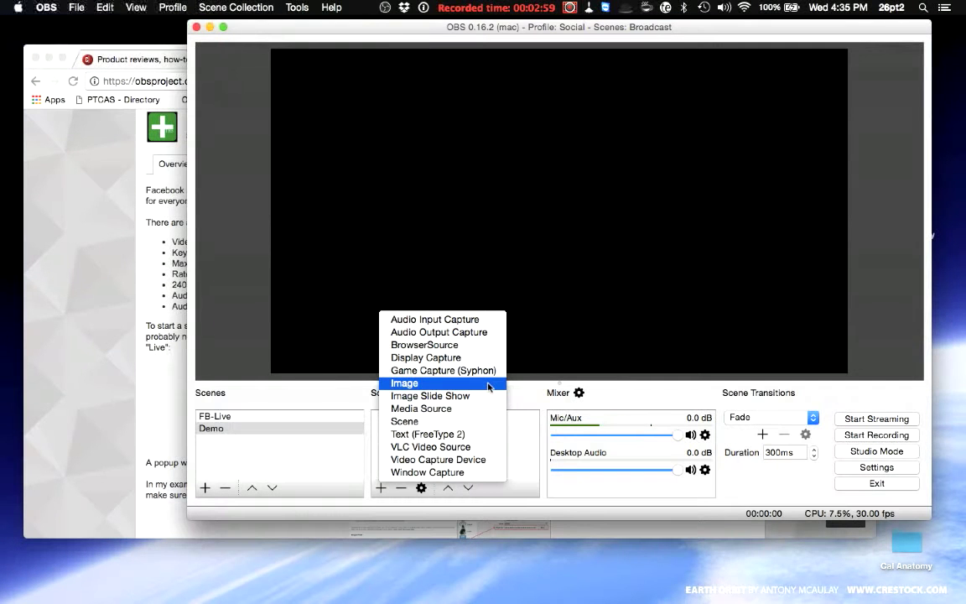
{"action": "left_click", "coordinate": [490, 386]}
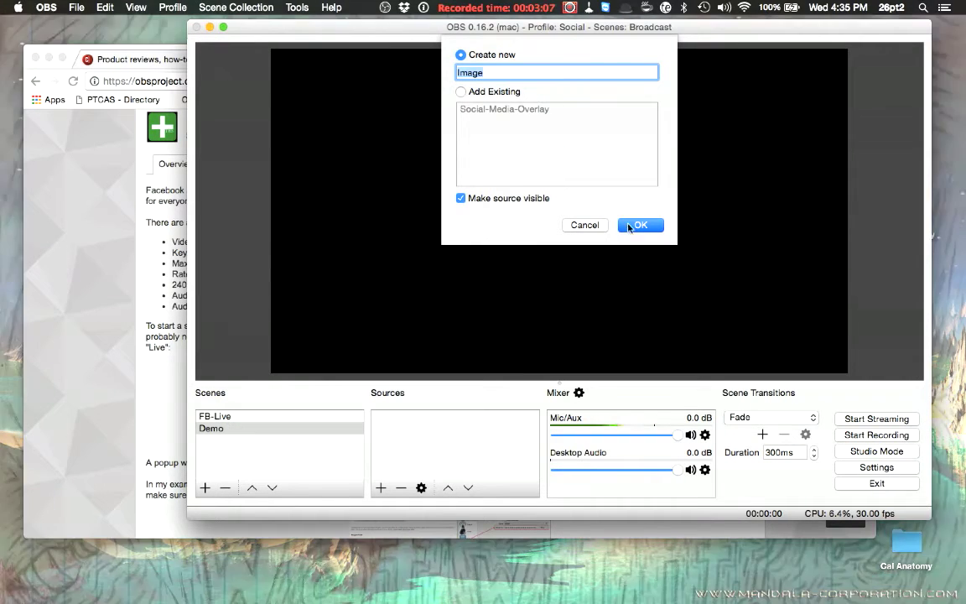
{"action": "left_click", "coordinate": [641, 225]}
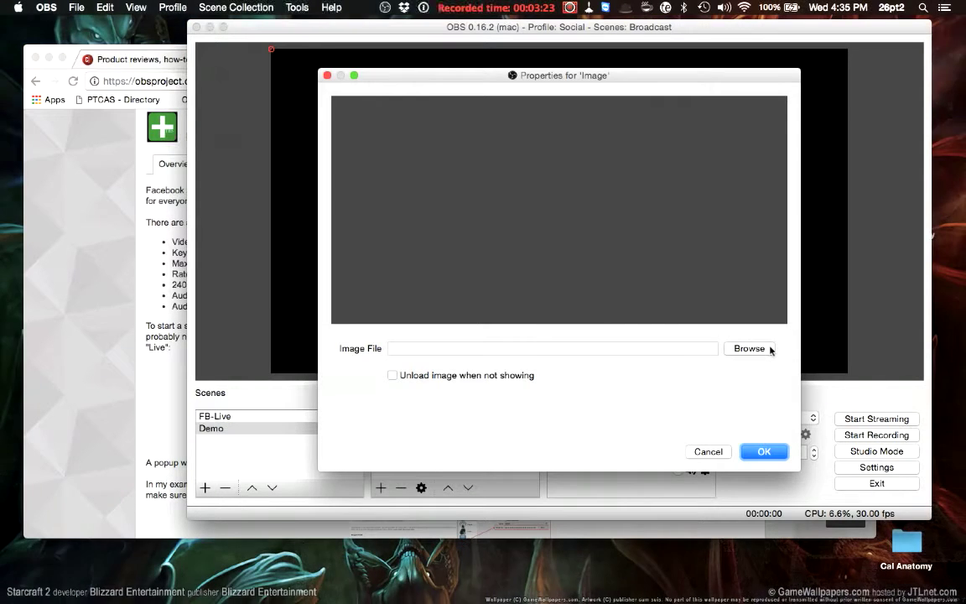
Load Social-Media.png from the demo folder on the Desktop into the image source and confirm its properties
{"action": "left_click", "coordinate": [770, 349]}
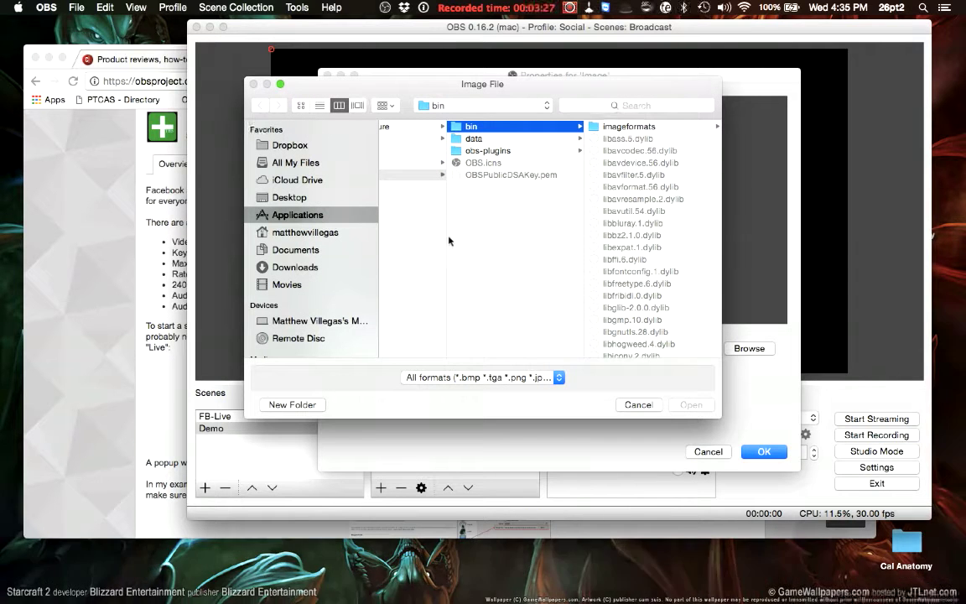
{"action": "left_click", "coordinate": [291, 199]}
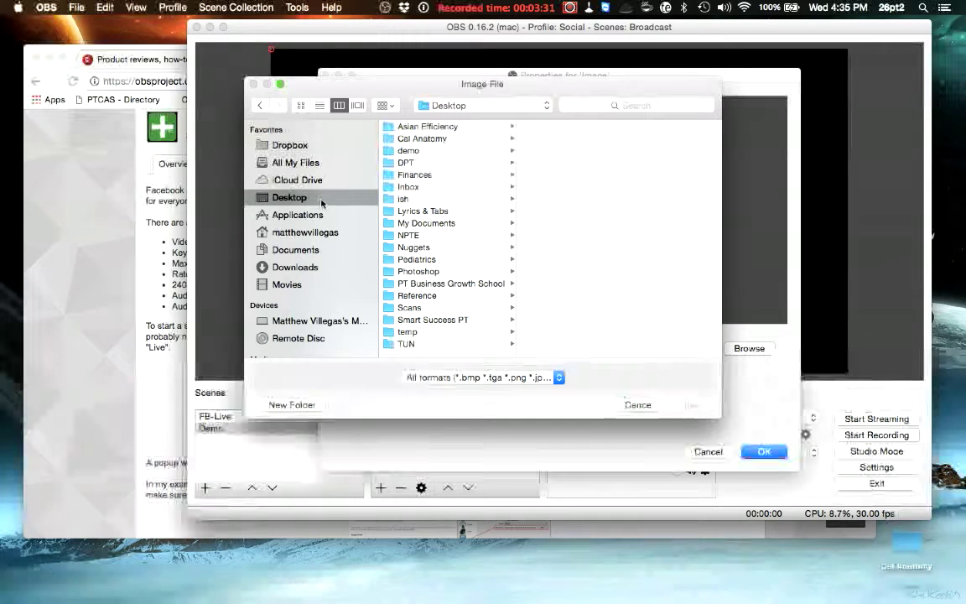
{"action": "left_click", "coordinate": [422, 152]}
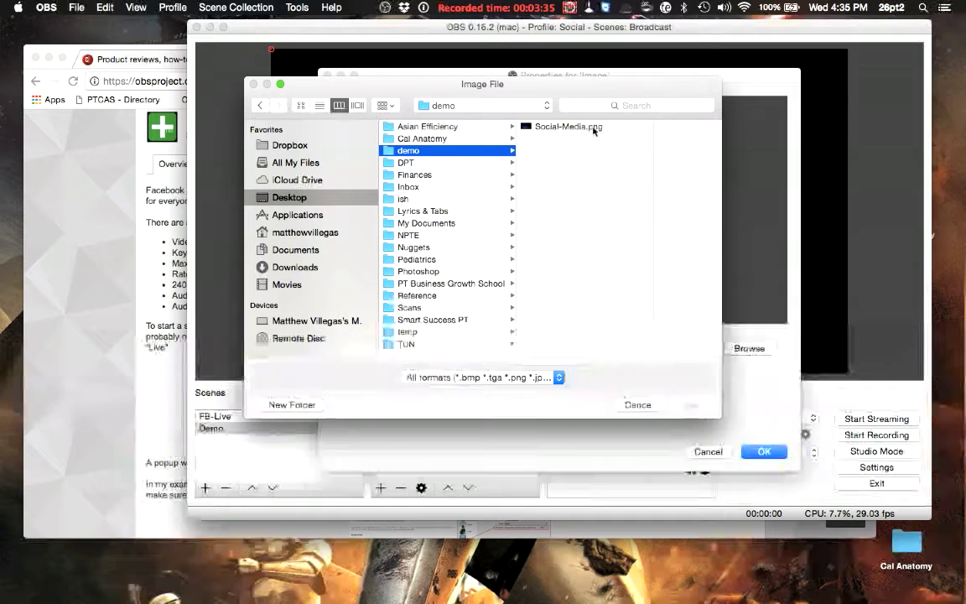
{"action": "left_click", "coordinate": [570, 127]}
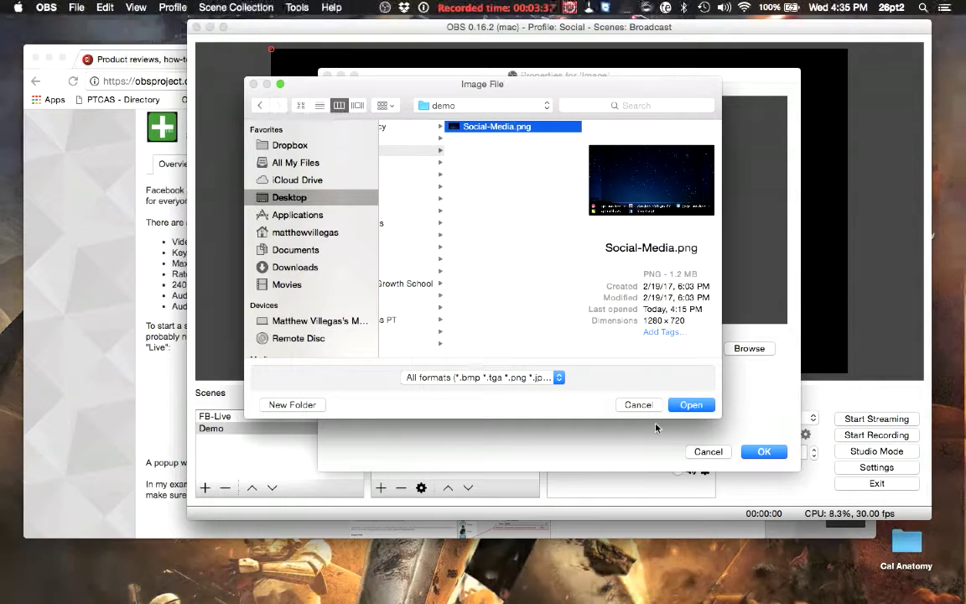
{"action": "left_click", "coordinate": [690, 406]}
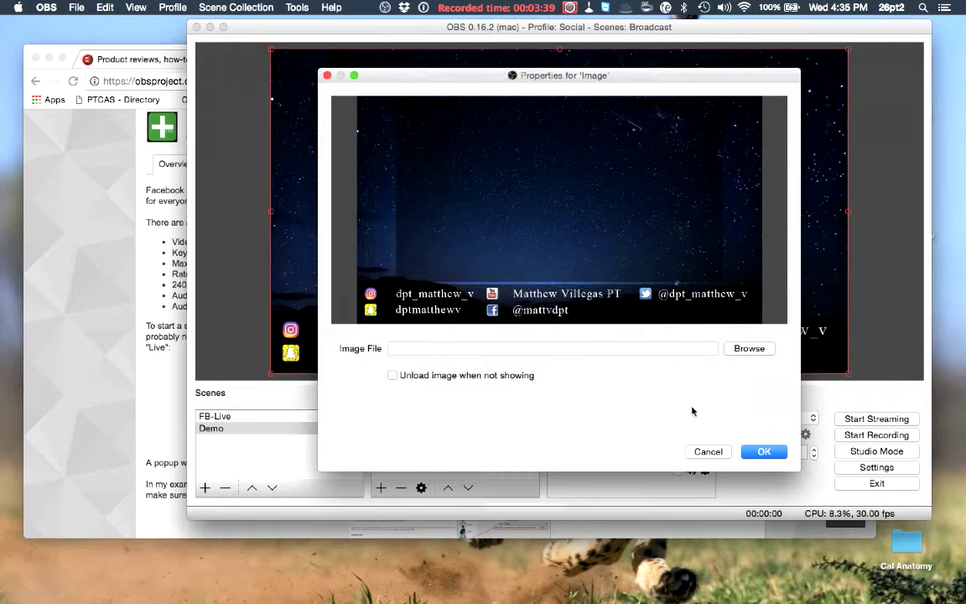
{"action": "left_click", "coordinate": [762, 451]}
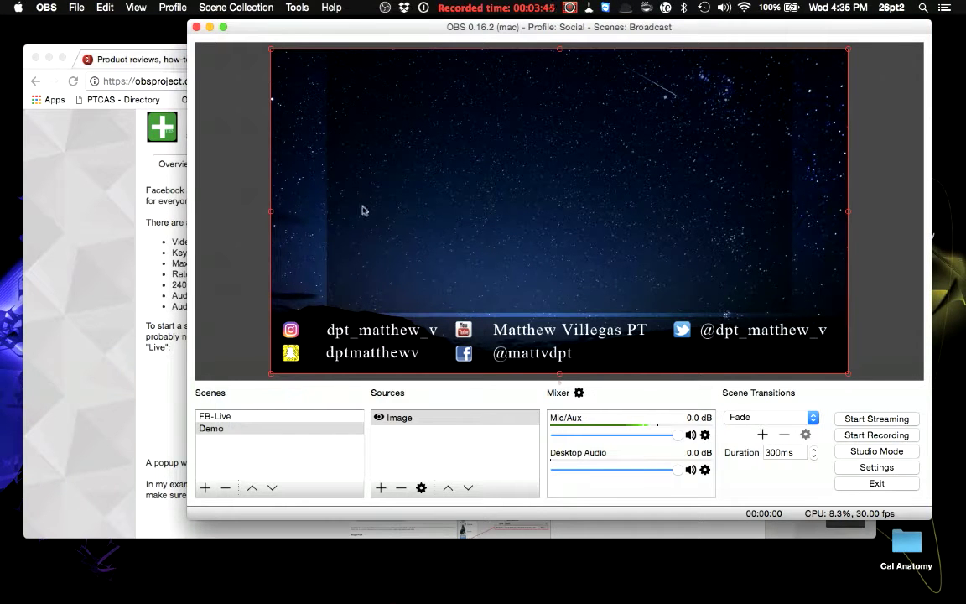
{"action": "left_click", "coordinate": [250, 195]}
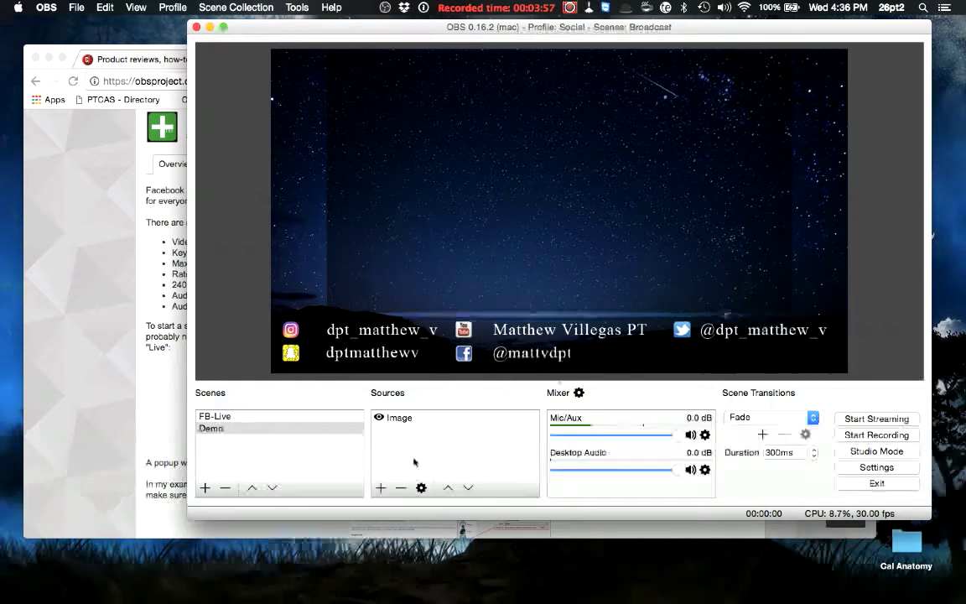
Add a new video capture device source to the Demo scene with FaceTime HD Camera as its device
{"action": "left_click", "coordinate": [380, 488]}
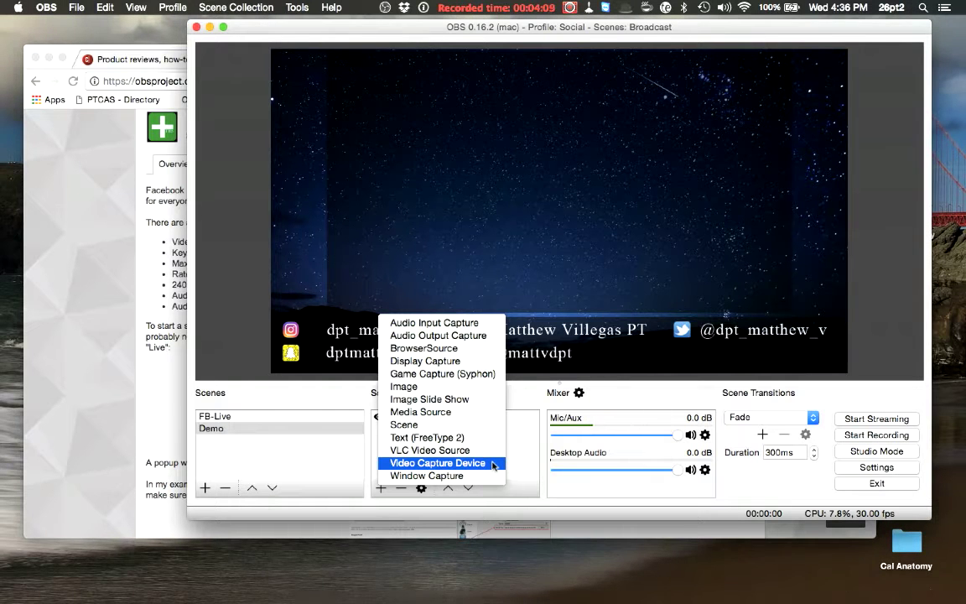
{"action": "left_click", "coordinate": [493, 466]}
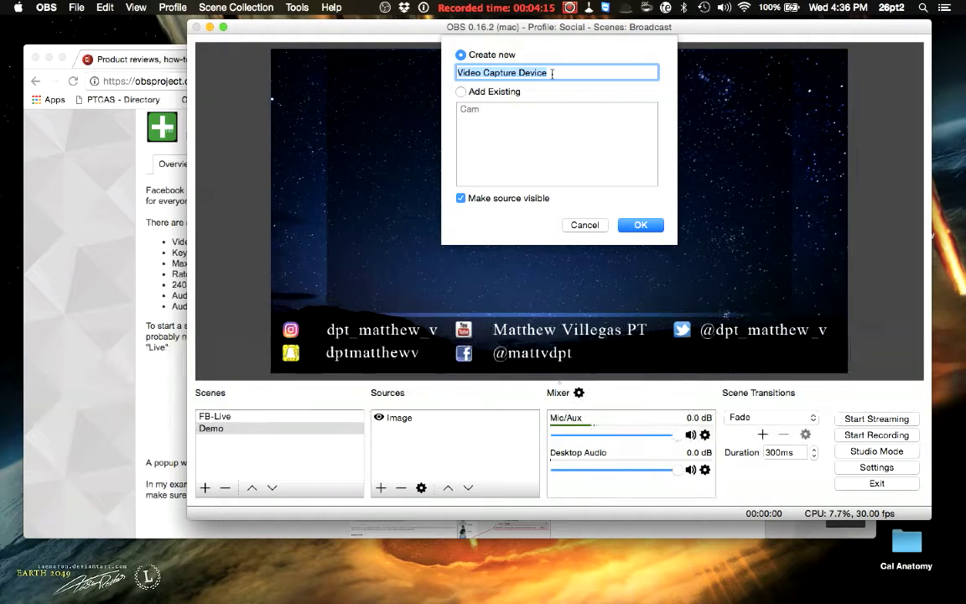
{"action": "left_click", "coordinate": [642, 226]}
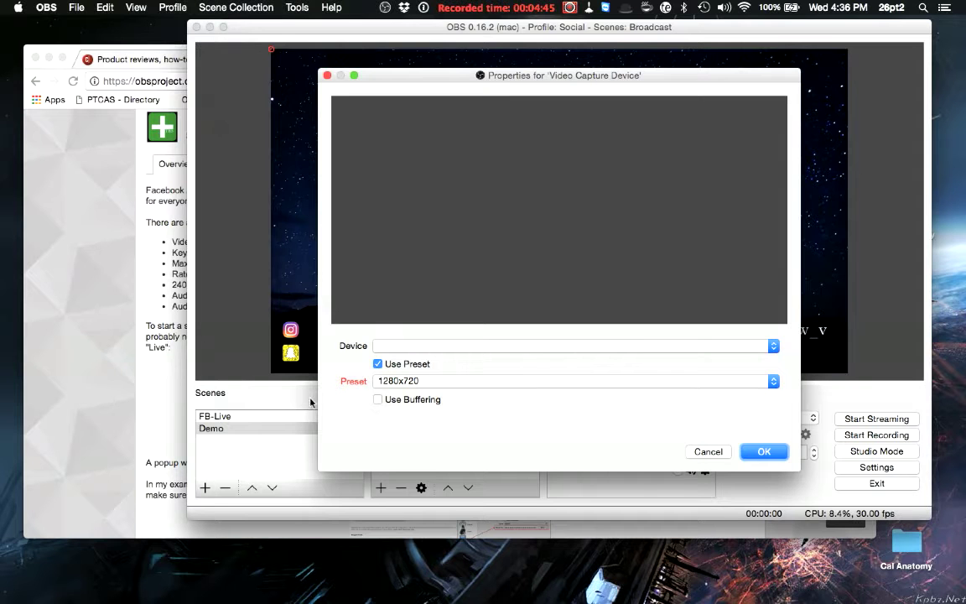
{"action": "left_click", "coordinate": [396, 346]}
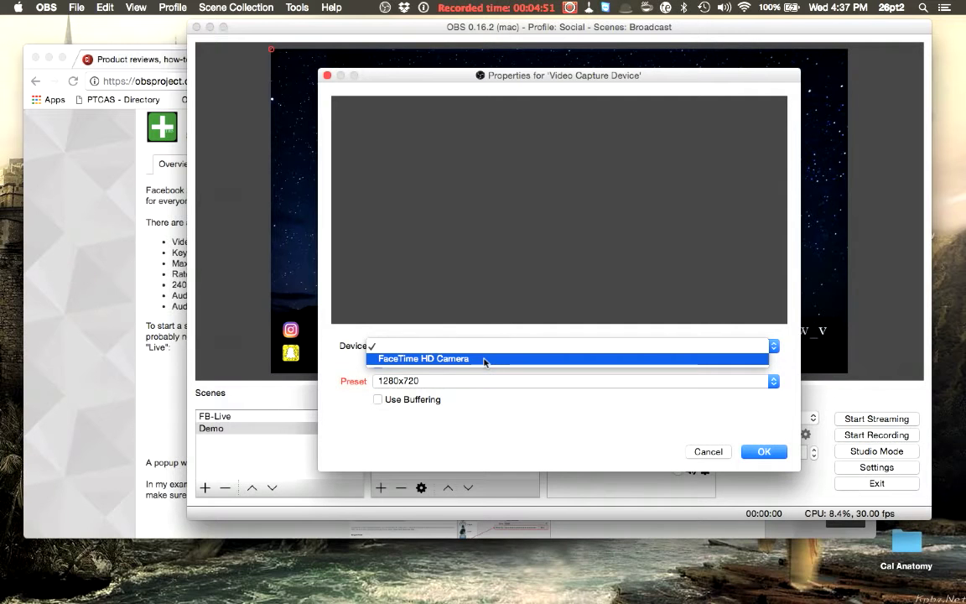
{"action": "left_click", "coordinate": [485, 359]}
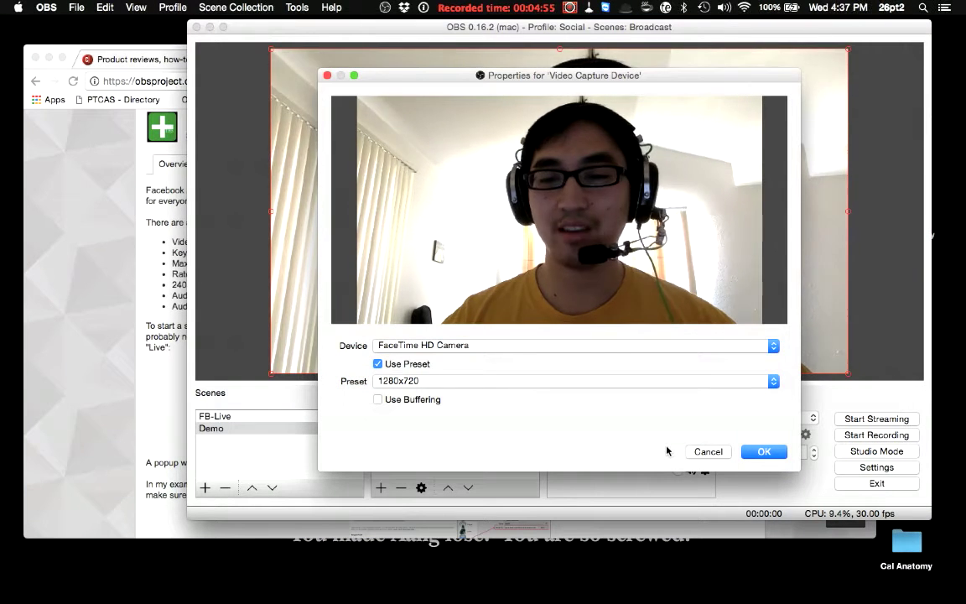
{"action": "left_click", "coordinate": [763, 452]}
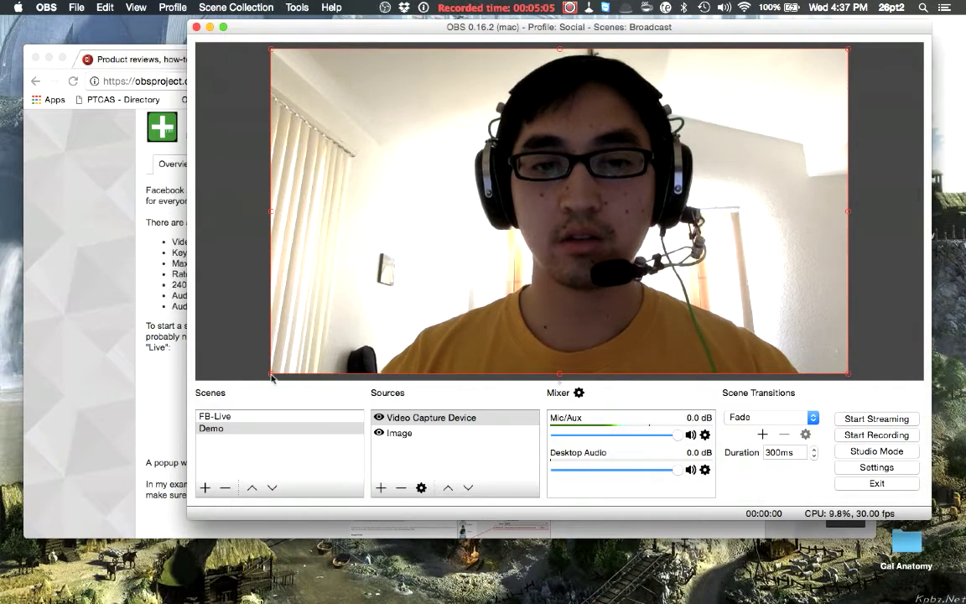
Shrink the camera picture and place it roughly centred over the starry background, above the row of social media handles
{"action": "left_click_drag", "start_coordinate": [272, 378], "coordinate": [392, 281]}
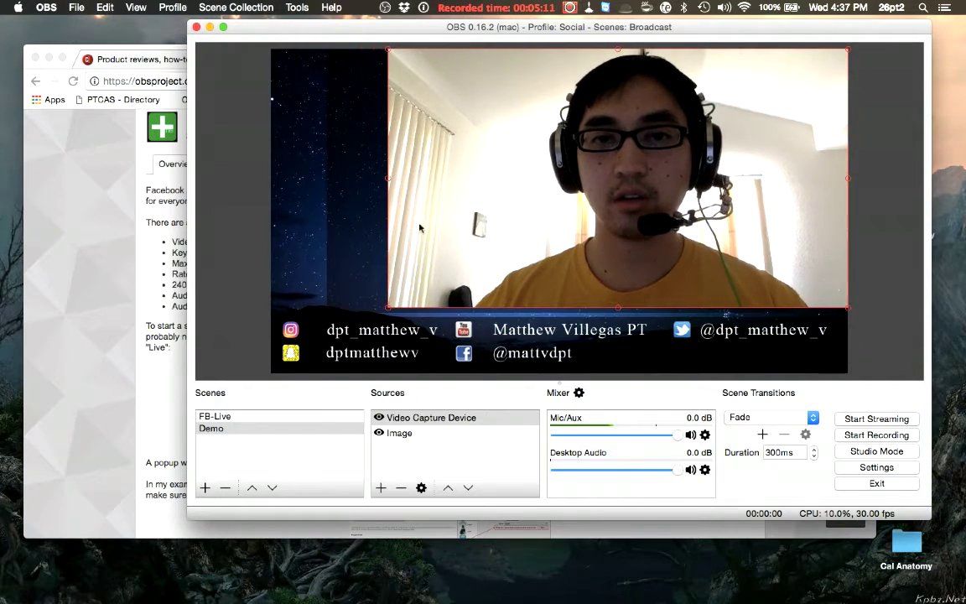
{"action": "left_click_drag", "start_coordinate": [392, 176], "coordinate": [334, 179]}
{"action": "left_click_drag", "start_coordinate": [379, 205], "coordinate": [375, 210]}
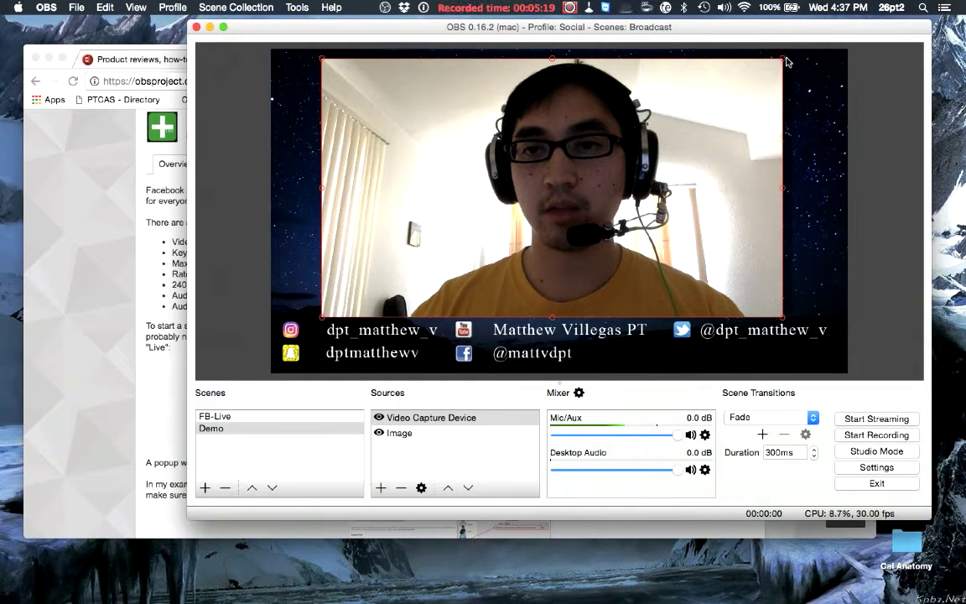
{"action": "left_click_drag", "start_coordinate": [787, 62], "coordinate": [792, 62]}
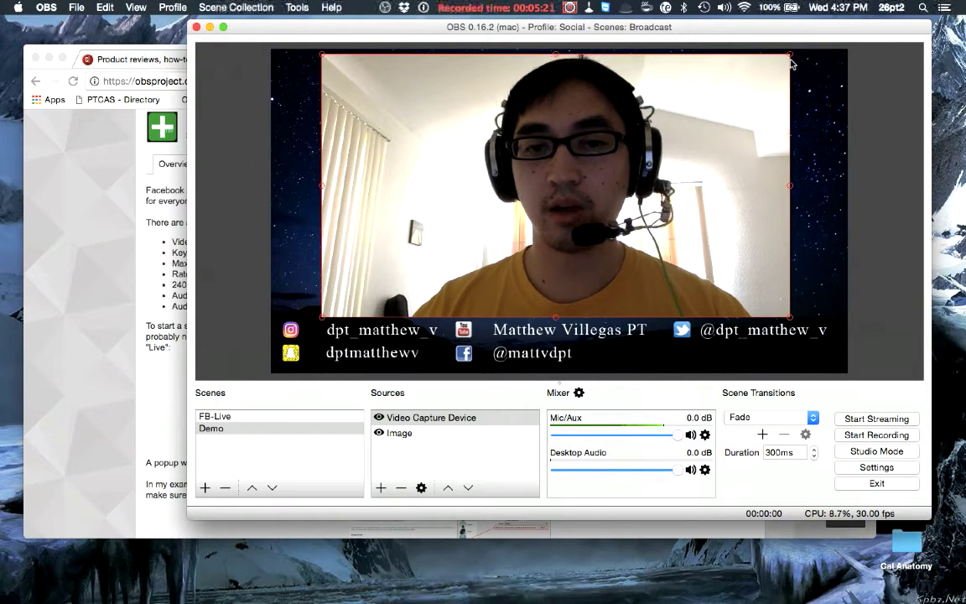
{"action": "left_click", "coordinate": [875, 117]}
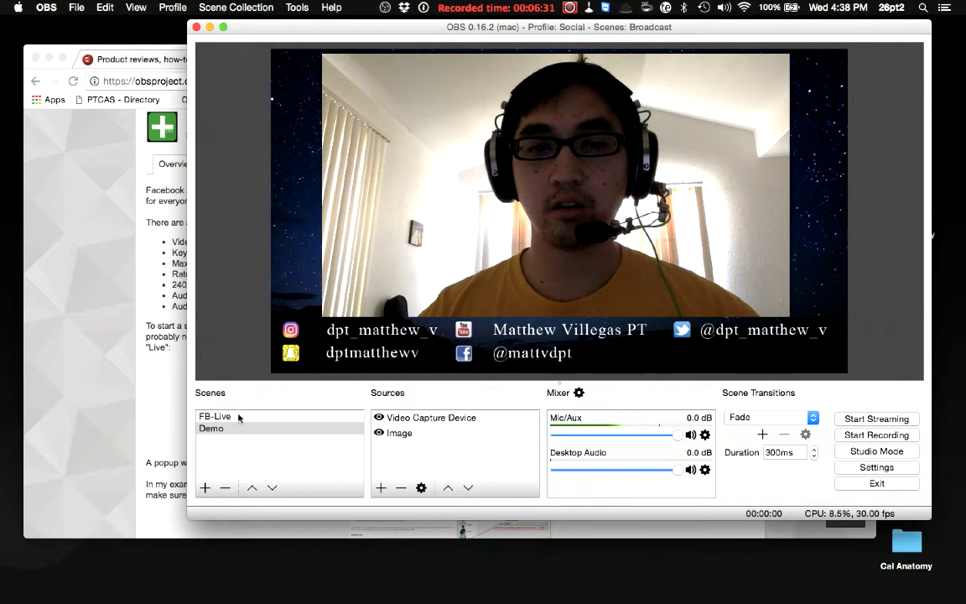
View the FB-Live scene for comparison and return to the Demo scene
{"action": "left_click", "coordinate": [214, 416]}
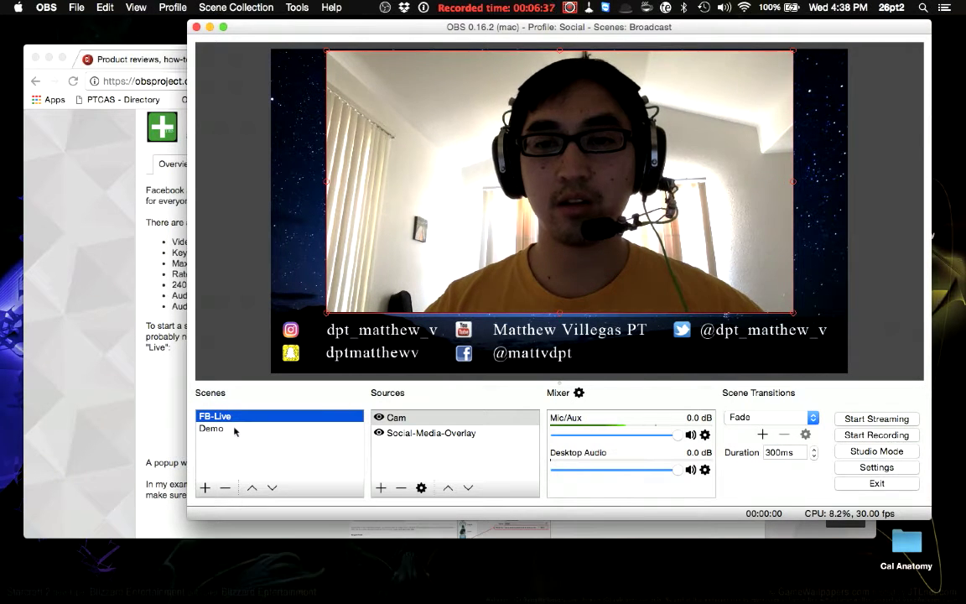
{"action": "left_click", "coordinate": [235, 429]}
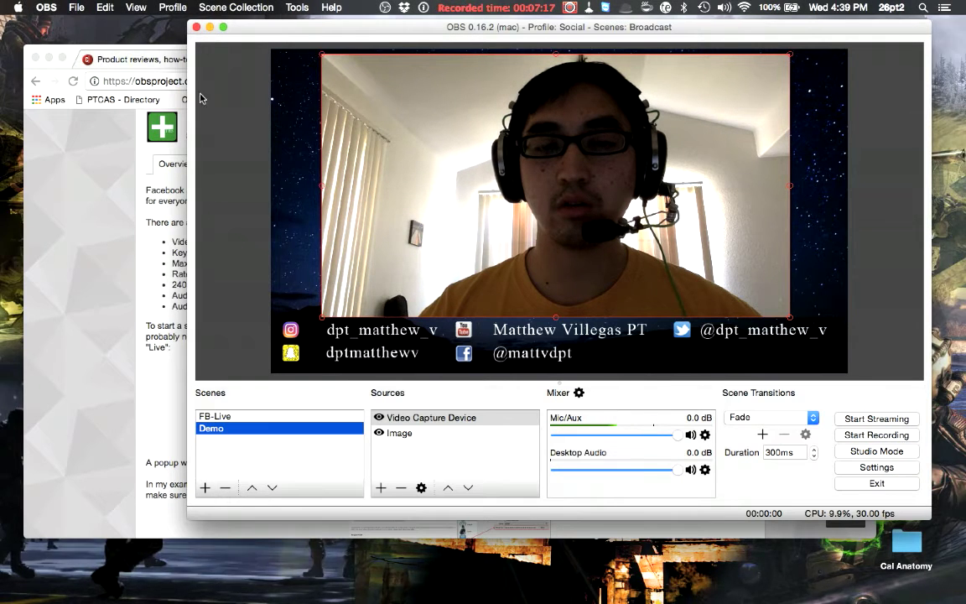
Deselect the camera picture, check the list of sound input devices in the System Preferences Sound settings, and return to OBS
{"action": "left_click", "coordinate": [227, 199]}
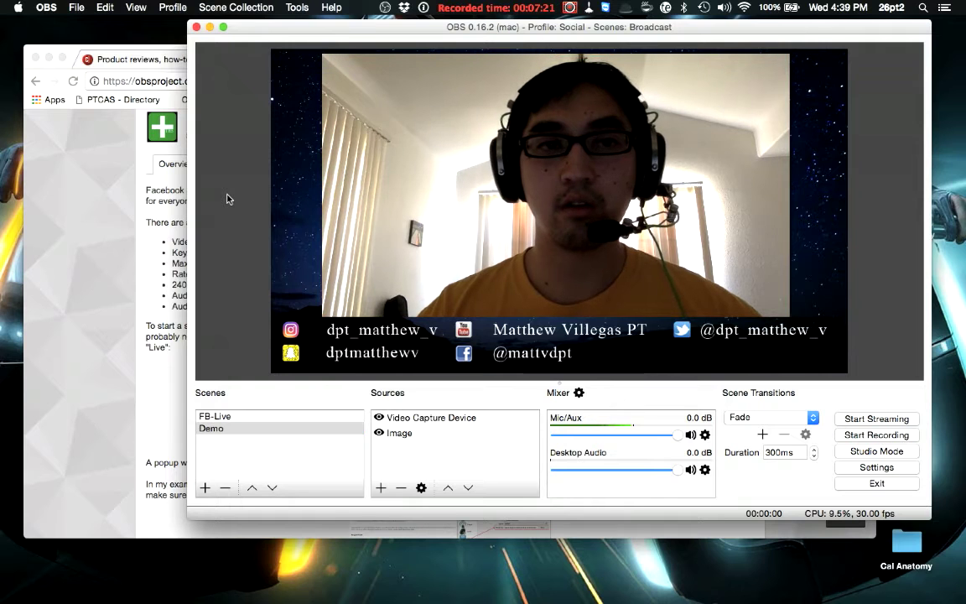
{"action": "left_click", "coordinate": [18, 8]}
{"action": "left_click", "coordinate": [30, 43]}
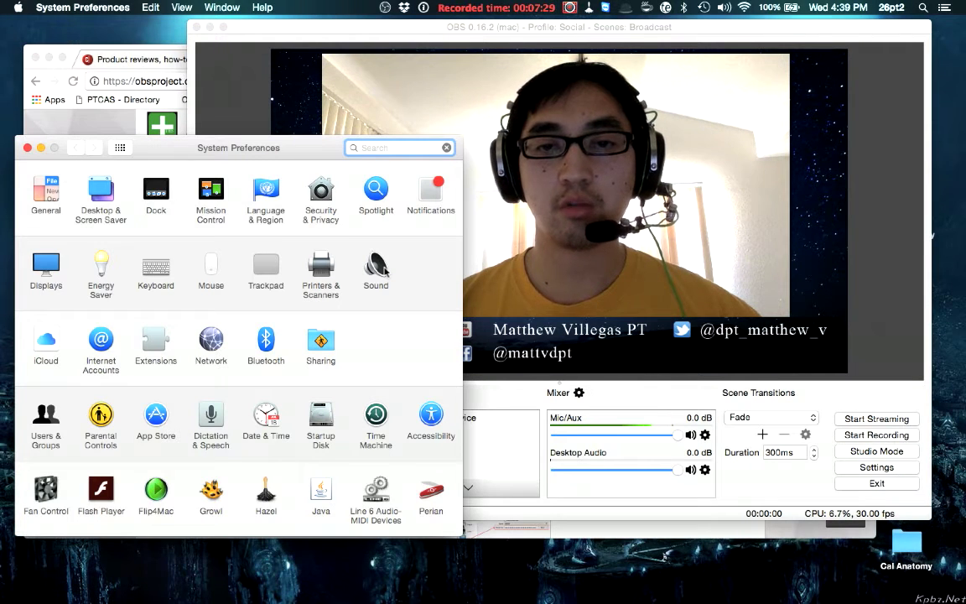
{"action": "left_click", "coordinate": [385, 268]}
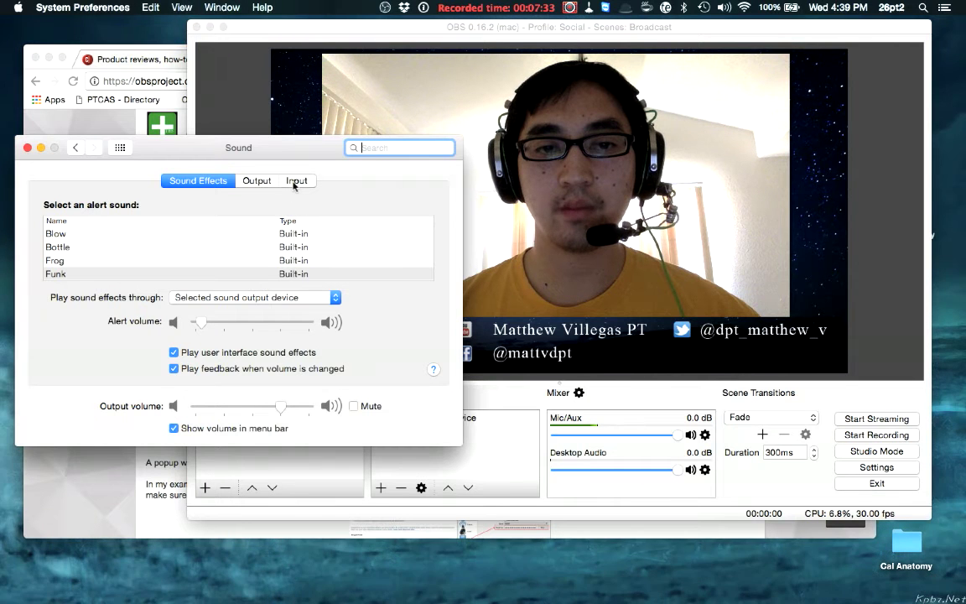
{"action": "left_click", "coordinate": [296, 181]}
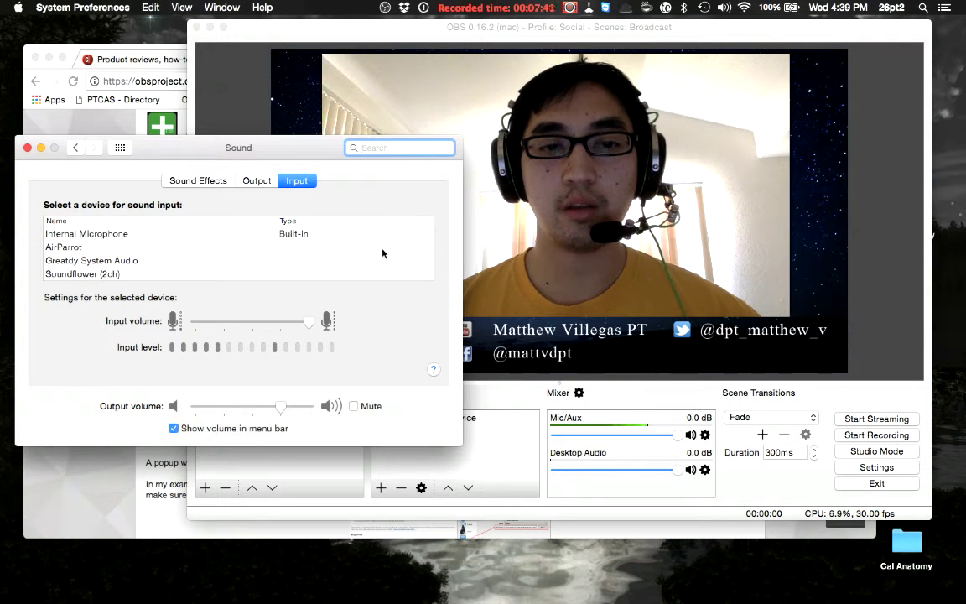
{"action": "scroll", "coordinate": [383, 253], "scroll_direction": "down", "scroll_amount": 3}
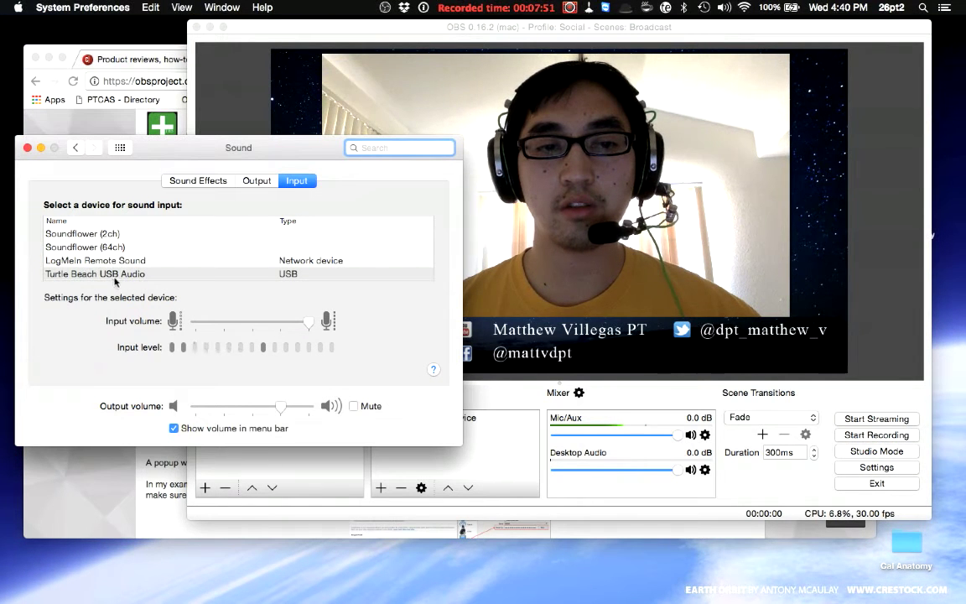
{"action": "left_click", "coordinate": [178, 181]}
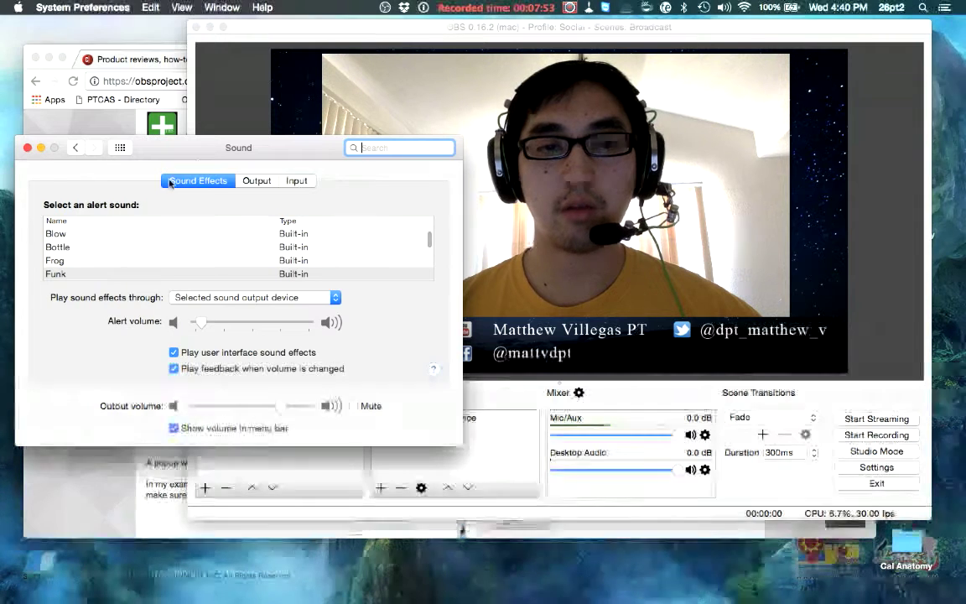
{"action": "left_click", "coordinate": [27, 148]}
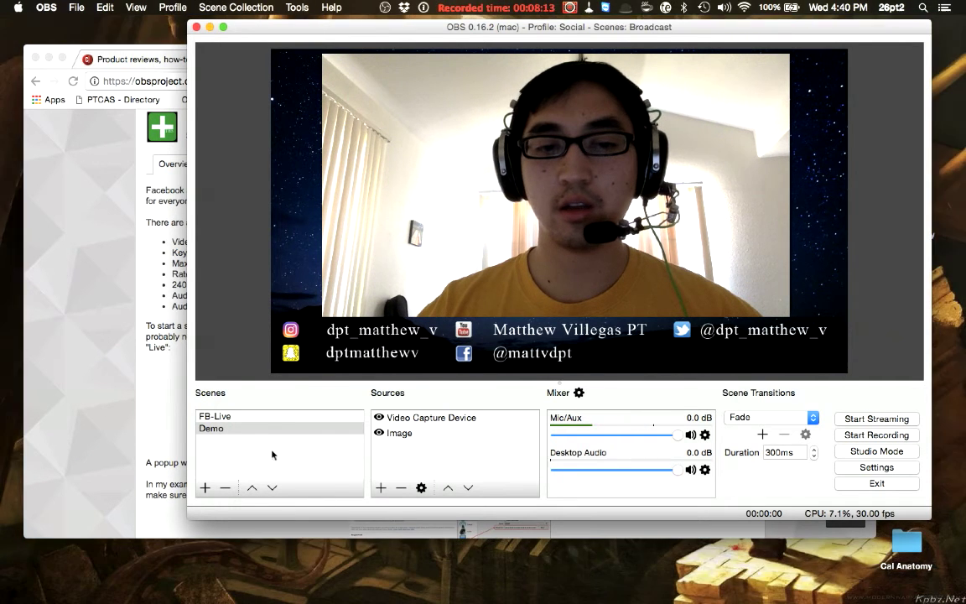
{"action": "left_click", "coordinate": [285, 461]}
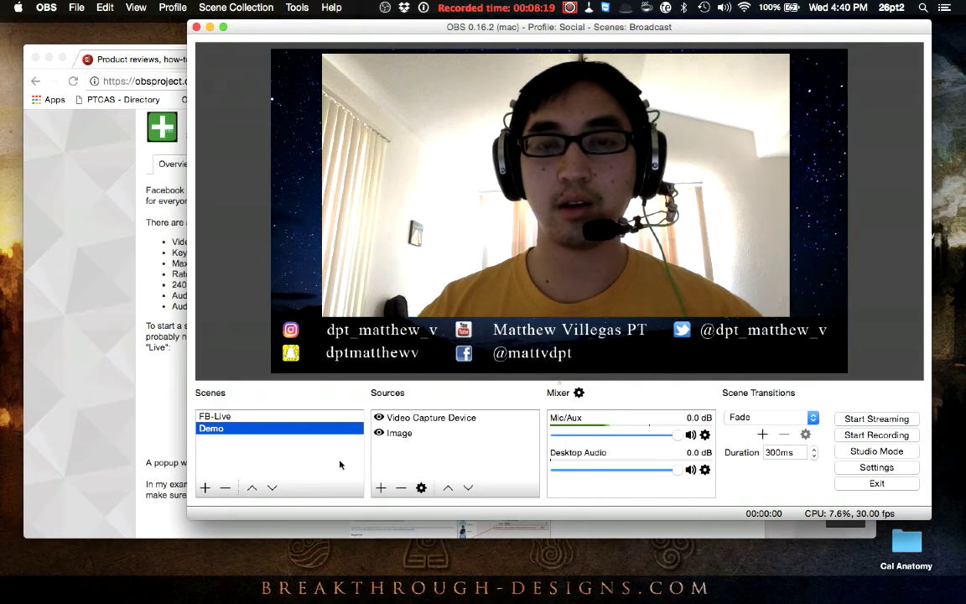
{"action": "left_click", "coordinate": [407, 458]}
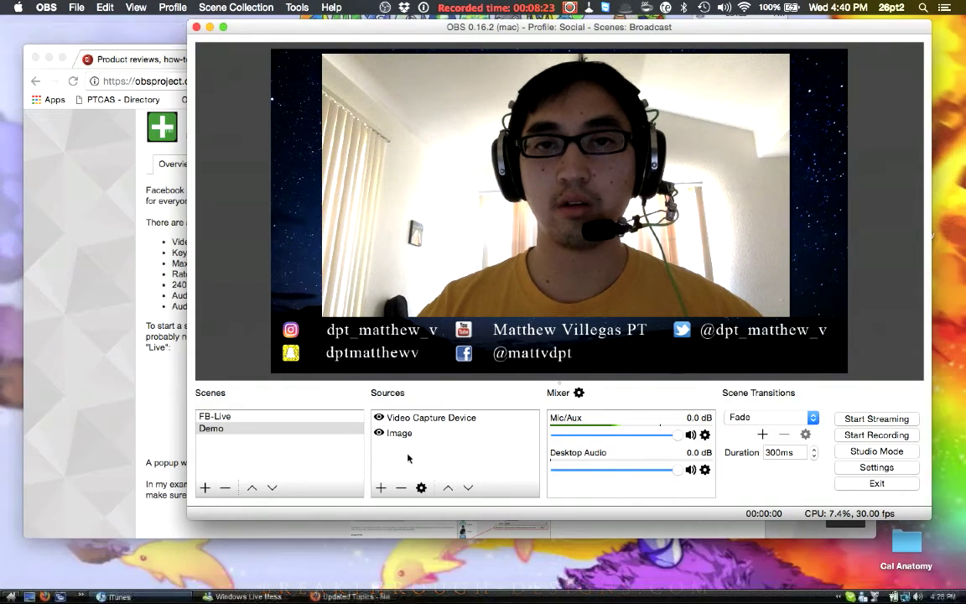